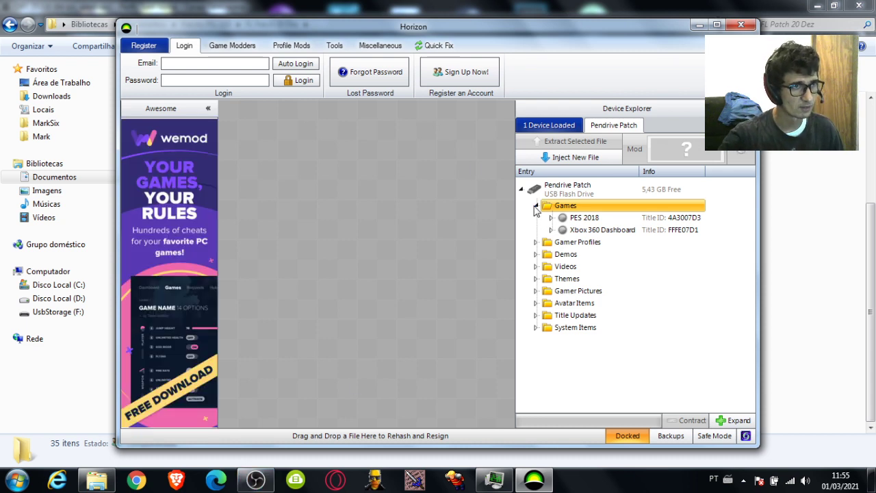
Step: Check the folders on the Pendrive Patch device in Horizon and collapse its Games folder
click(536, 190)
click(521, 190)
click(521, 189)
click(535, 205)
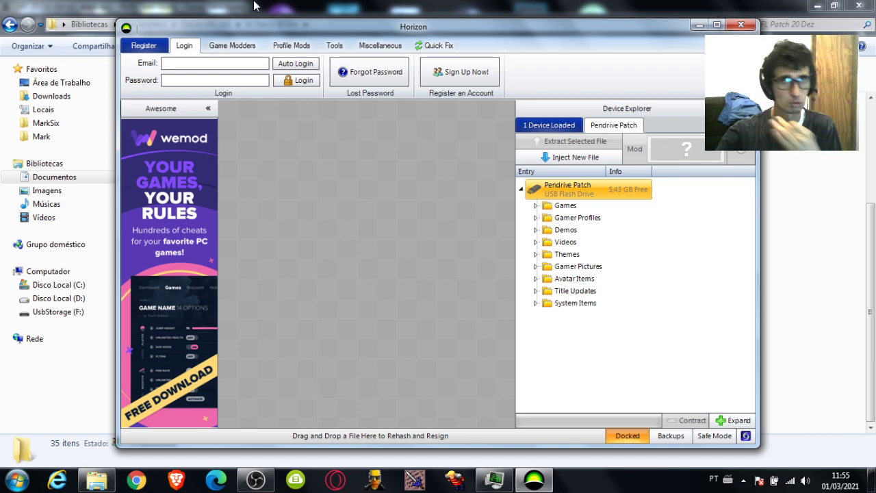
Step: Switch to the FL Patch 20 Dez folder, select everything except the Perfil folder, and try to inject it into the Pendrive Patch device in Horizon
click(277, 6)
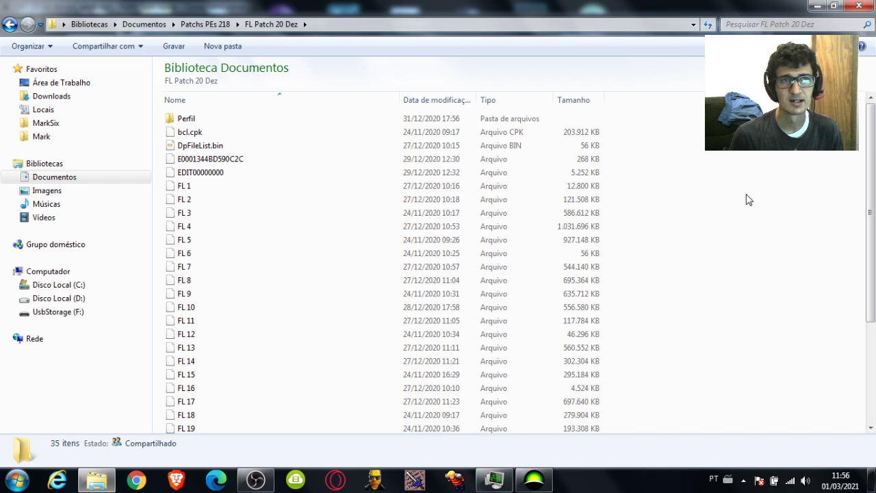
scroll(383, 215, down, 4)
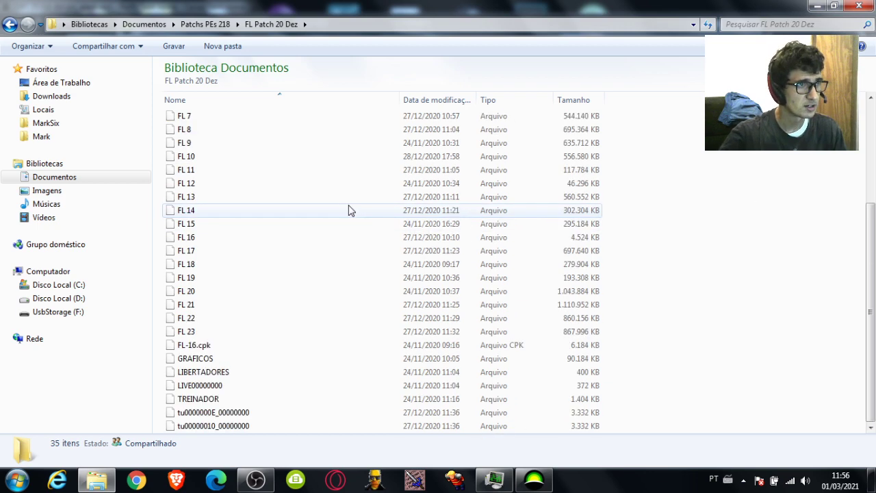
click(274, 196)
scroll(275, 197, up, 4)
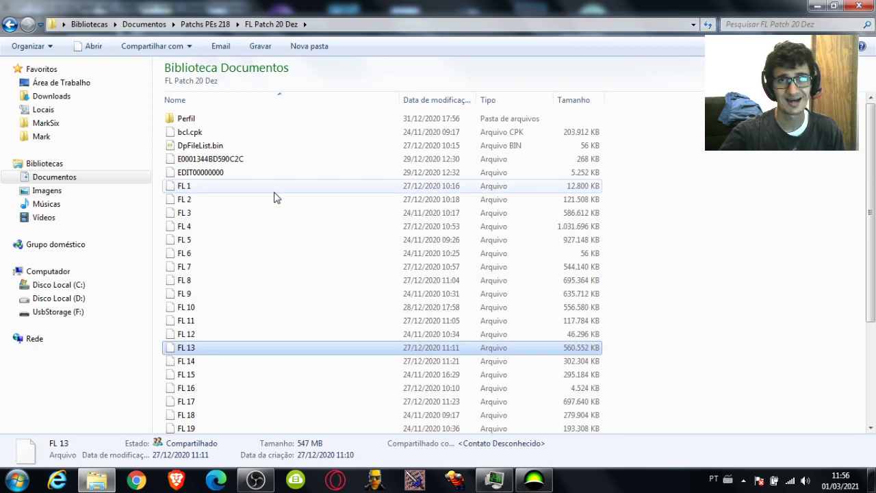
key(ctrl+a)
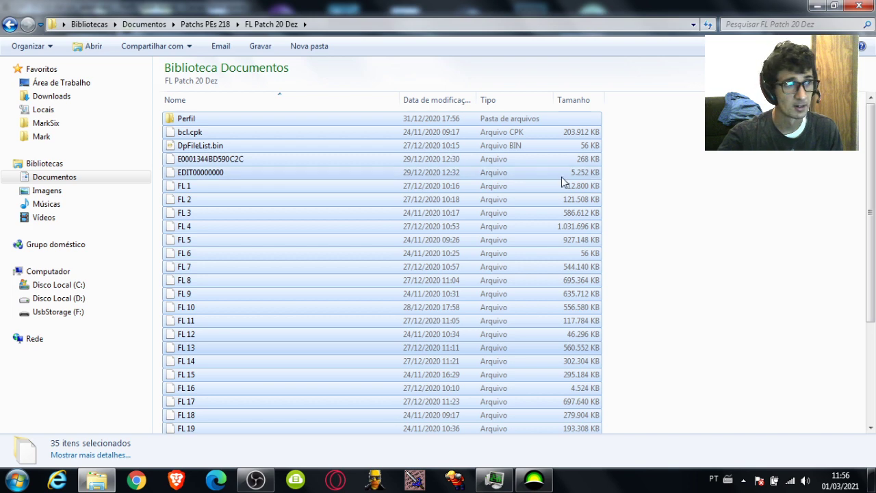
ctrl+click(190, 118)
scroll(340, 249, down, 4)
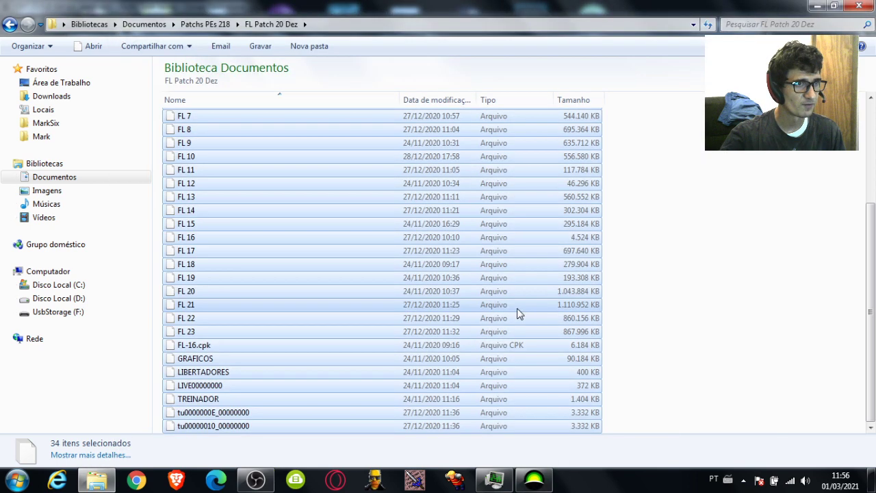
drag(226, 117, 611, 346)
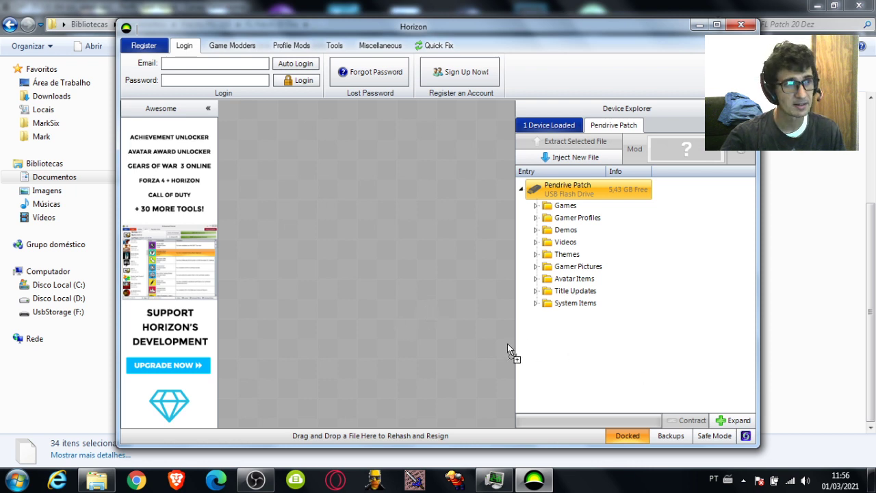
drag(507, 344, 668, 308)
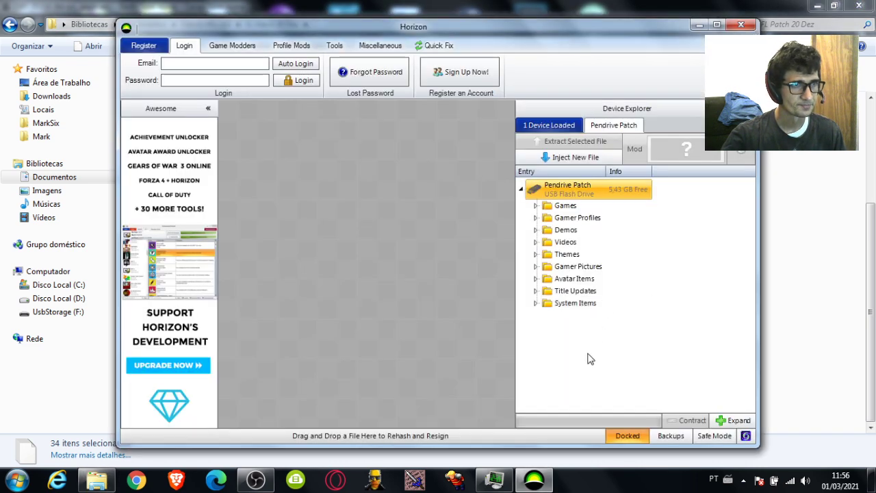
Step: Examine the contents of the Title Updates and Gamer Profiles folders on the Pendrive Patch device
click(558, 291)
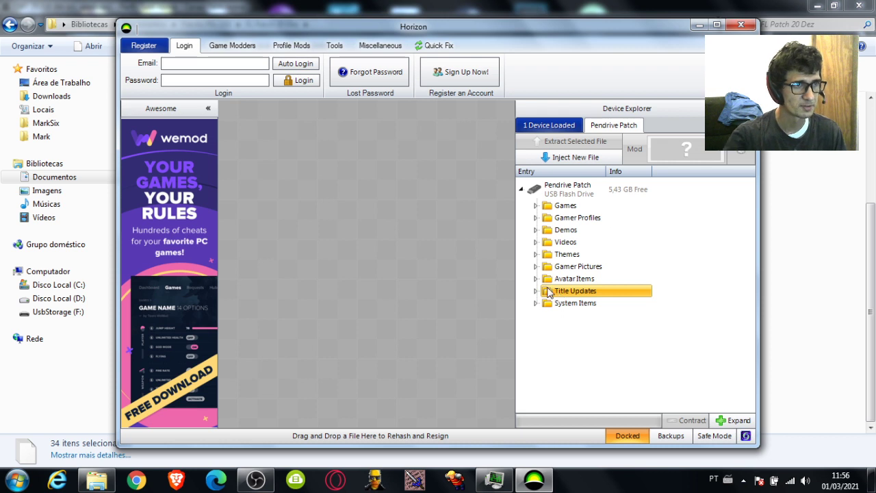
click(537, 291)
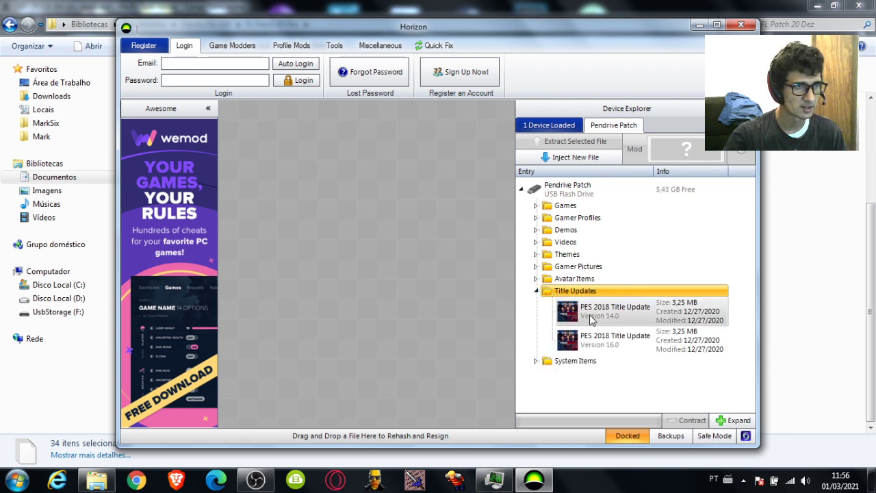
click(592, 316)
click(536, 218)
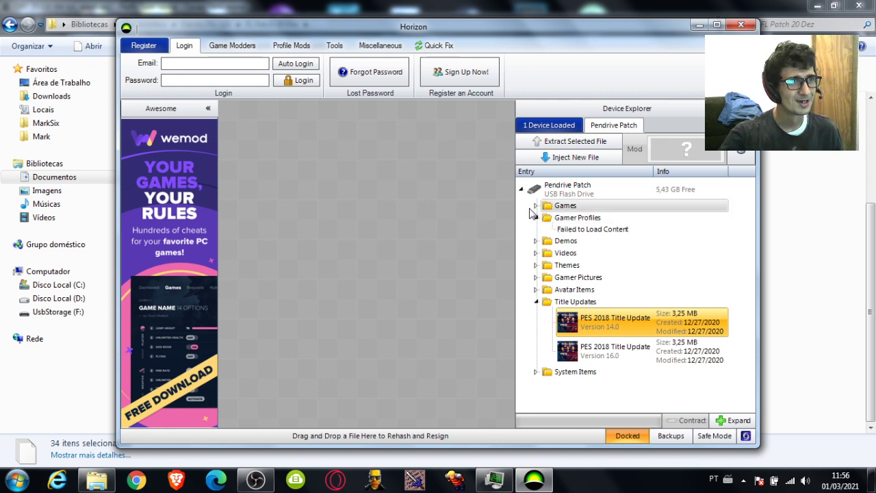
click(530, 208)
click(537, 218)
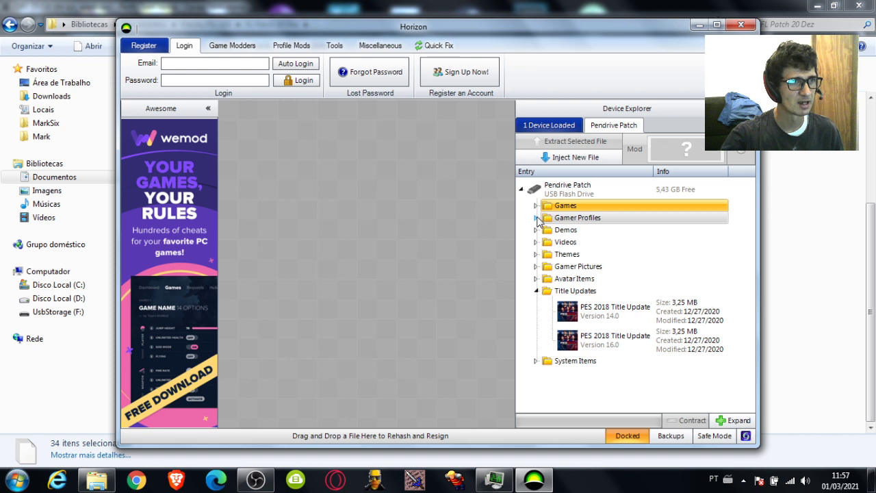
Step: Review the PES 2018 saved games in the device's Games folder and close Horizon
click(536, 205)
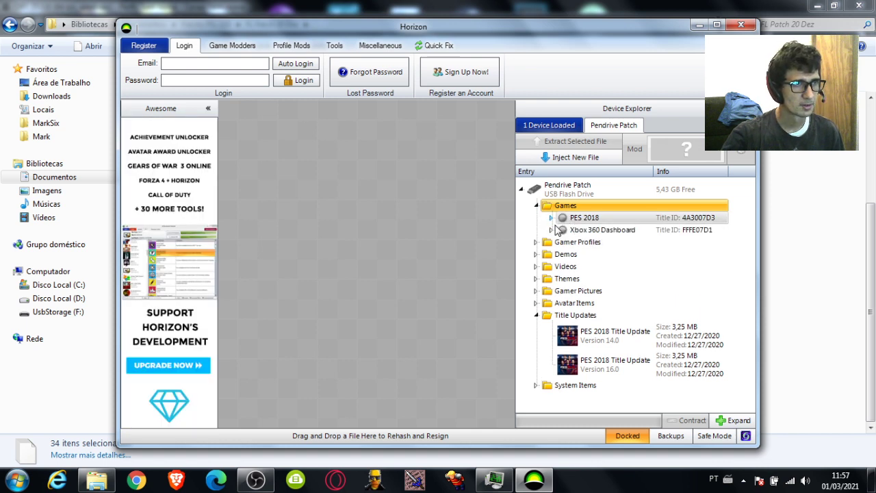
click(551, 219)
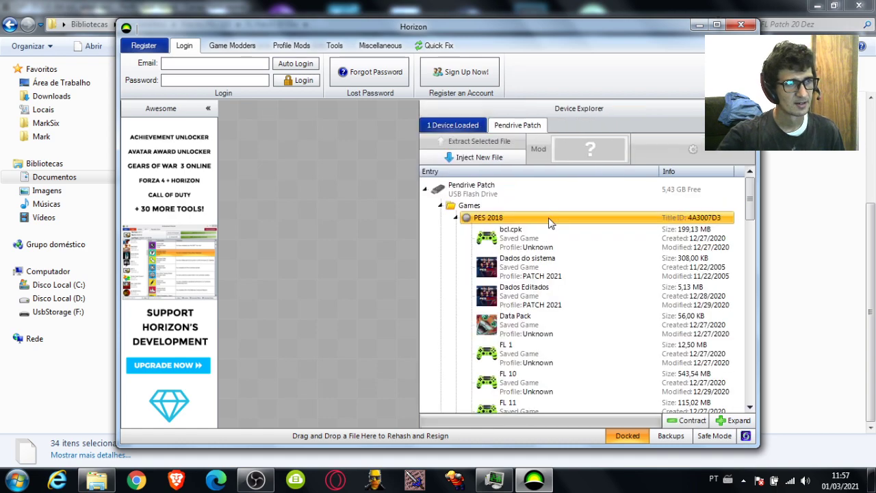
scroll(549, 226, down, 8)
scroll(553, 313, up, 2)
scroll(554, 316, up, 6)
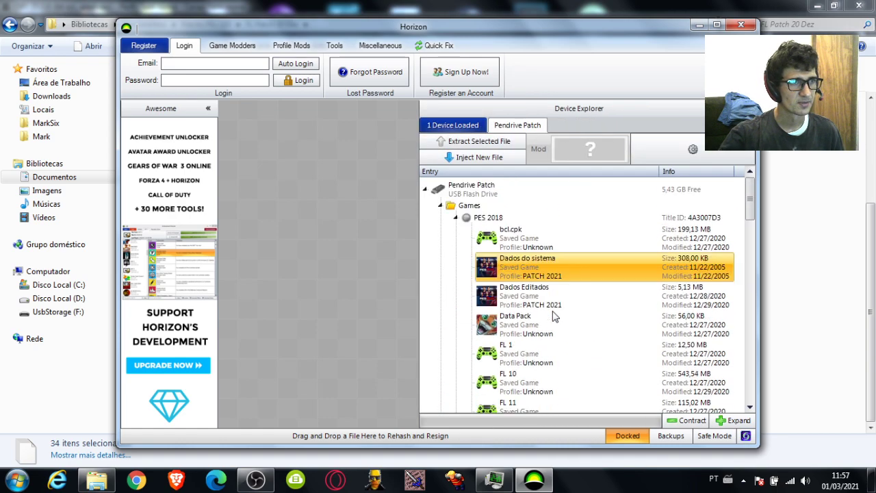
click(741, 25)
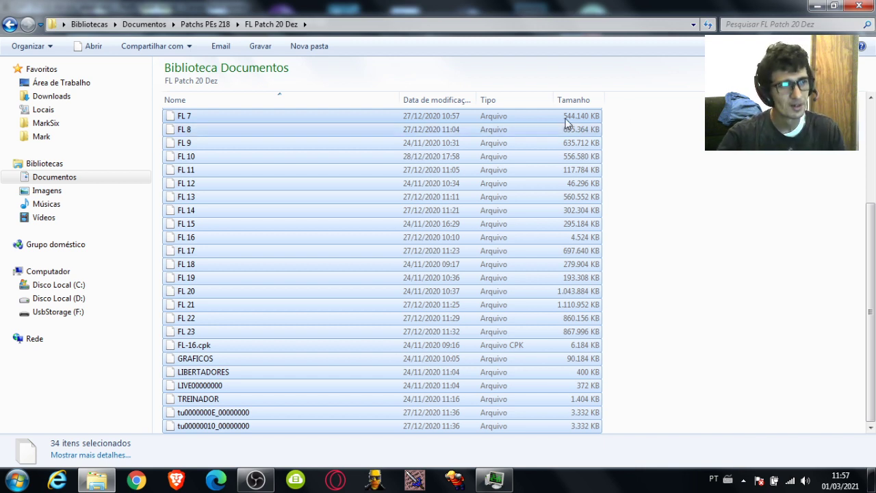
Step: Switch to the Xbox 360 dashboard and open the profile sign-in list from the Library section
key(alt+Tab)
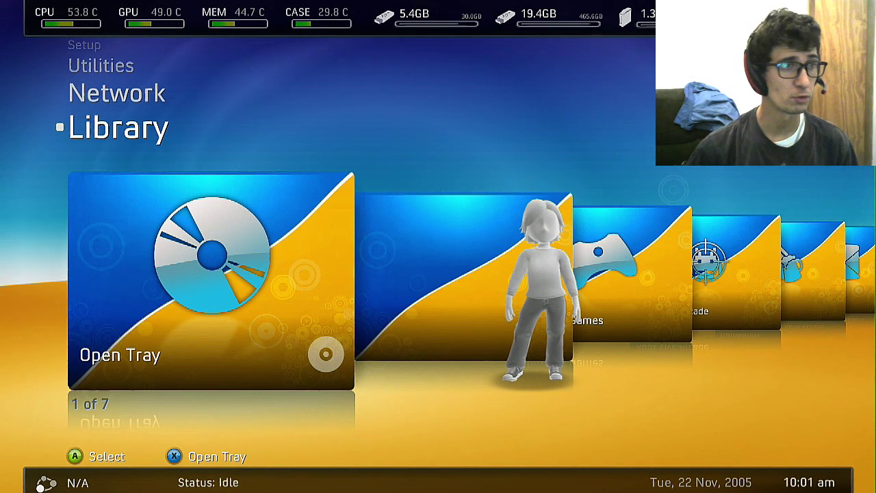
key(Right)
key(Left)
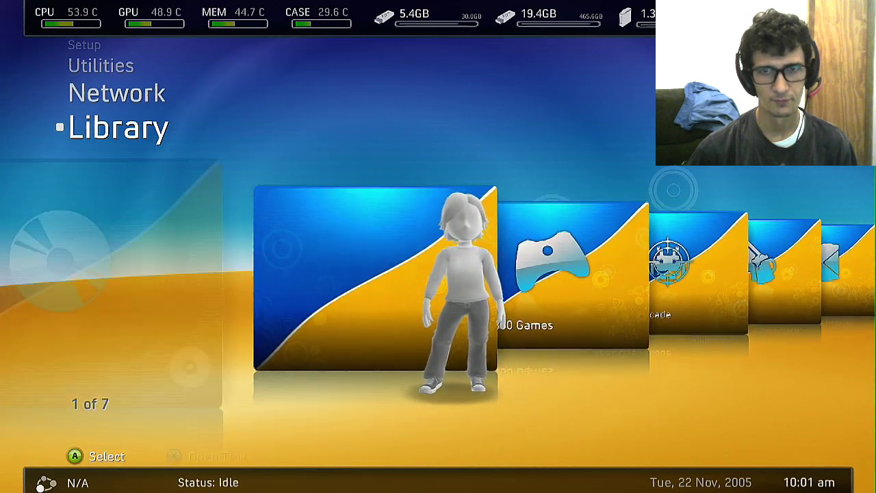
key(Right)
key(Return)
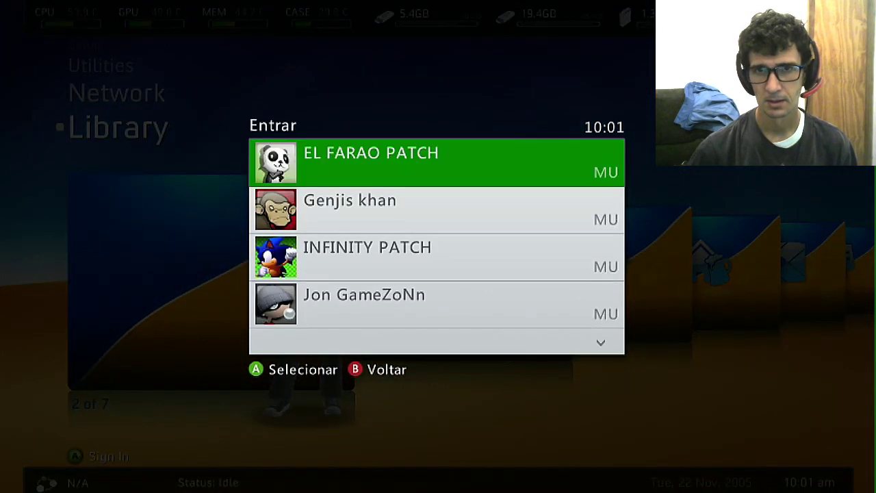
Step: Look through the available profiles in the sign-in list for the patch profile
key(Down)
key(Down)
key(Down)
key(Down)
key(Down)
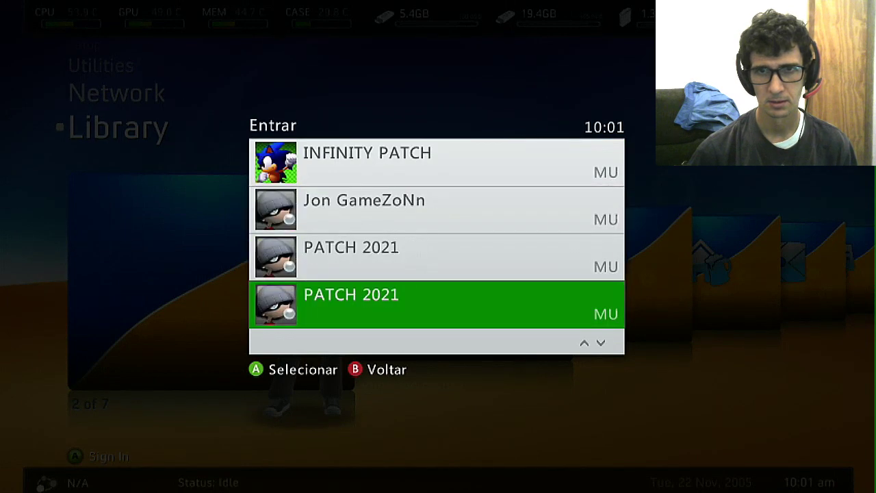
key(Up)
key(Up)
key(Up)
key(Up)
key(Up)
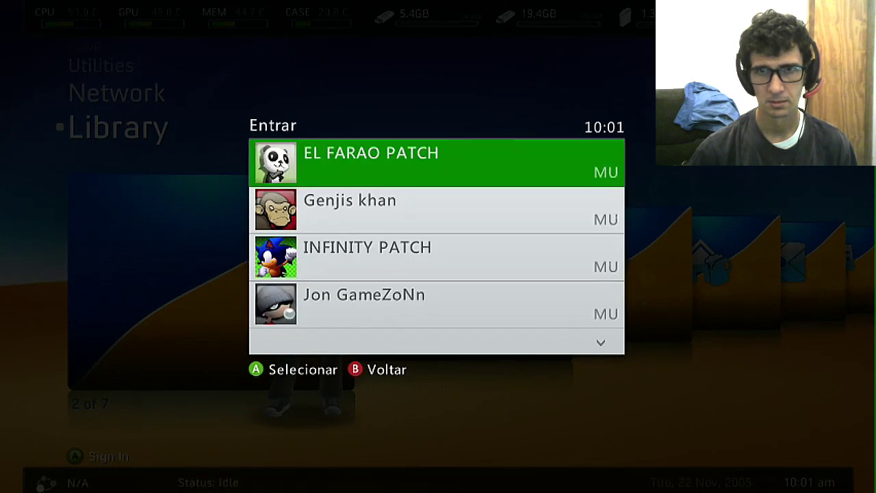
key(Down)
key(Up)
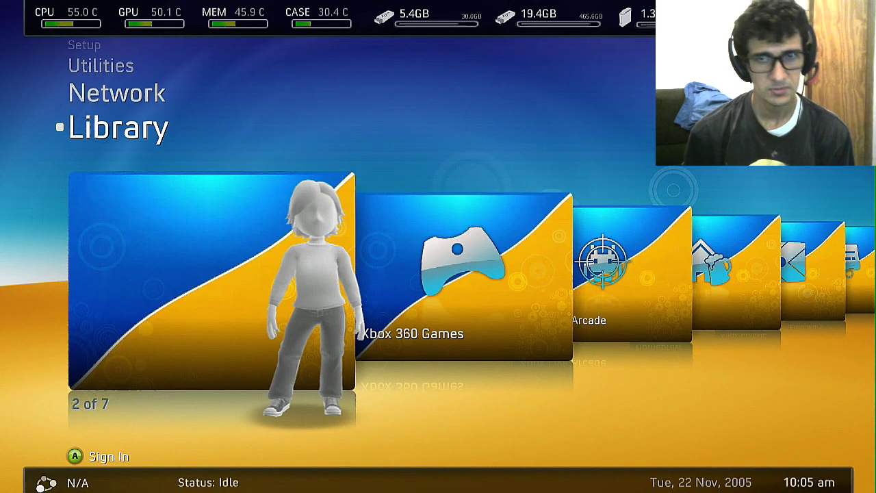
Step: Reopen the sign-in list from the Library section and sign in with the FL PATCH profile
key(Left)
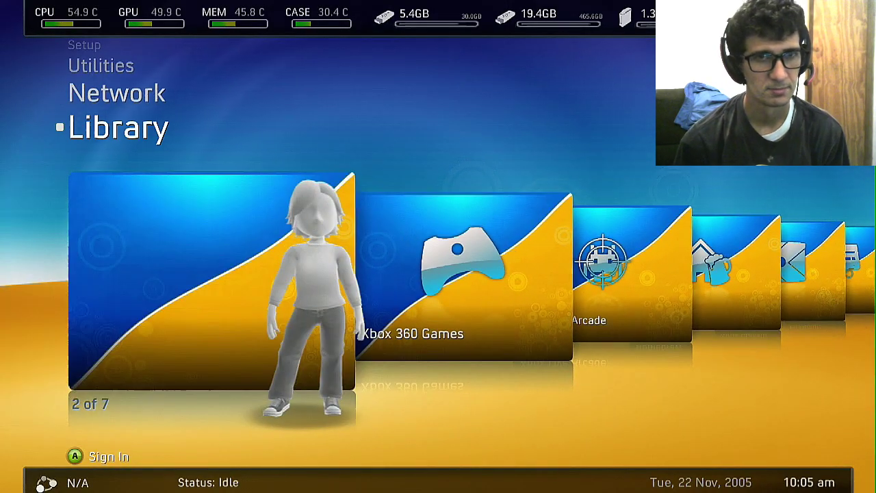
key(Return)
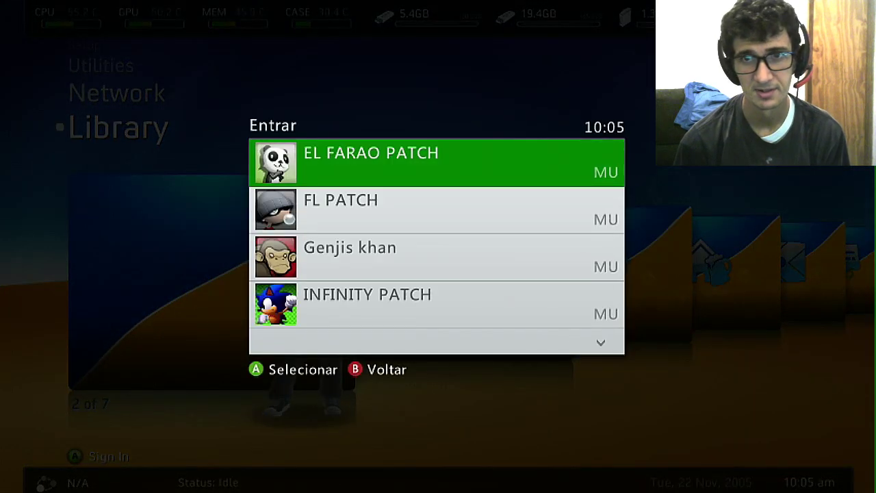
key(Down)
key(Up)
key(Down)
key(Return)
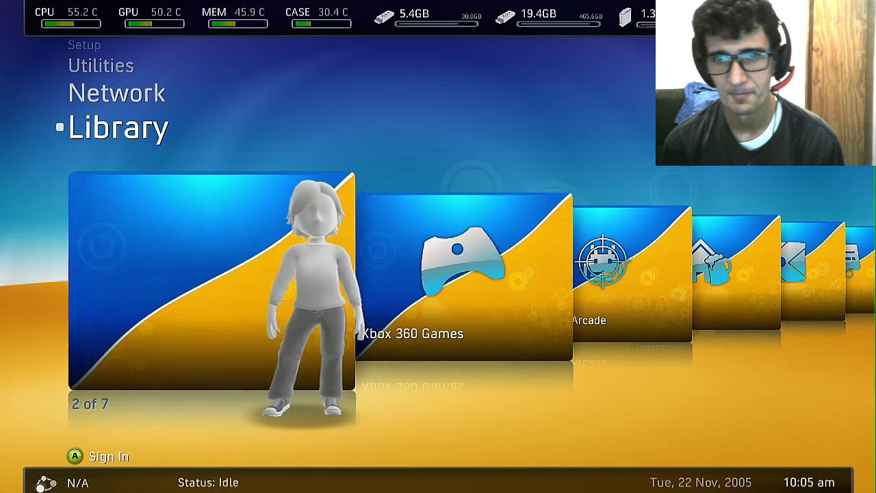
Step: Find PES 2018 in the Xbox 360 Games library and launch the game
key(Right)
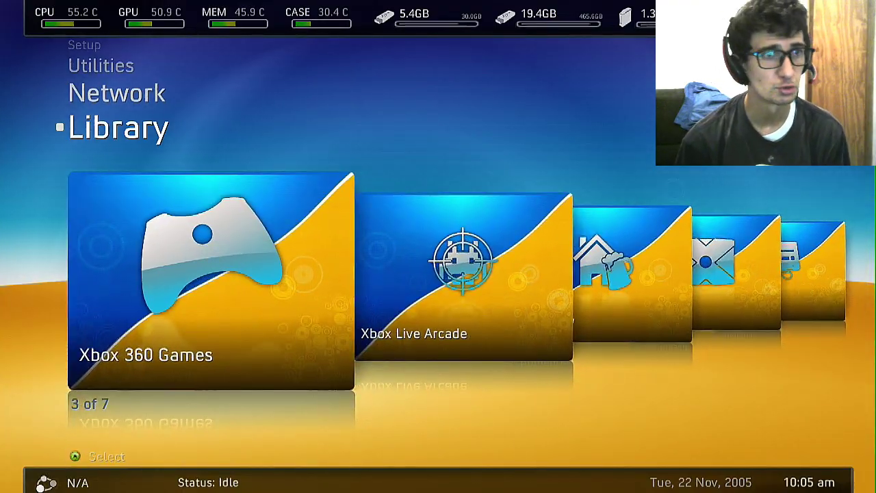
key(Return)
key(Left)
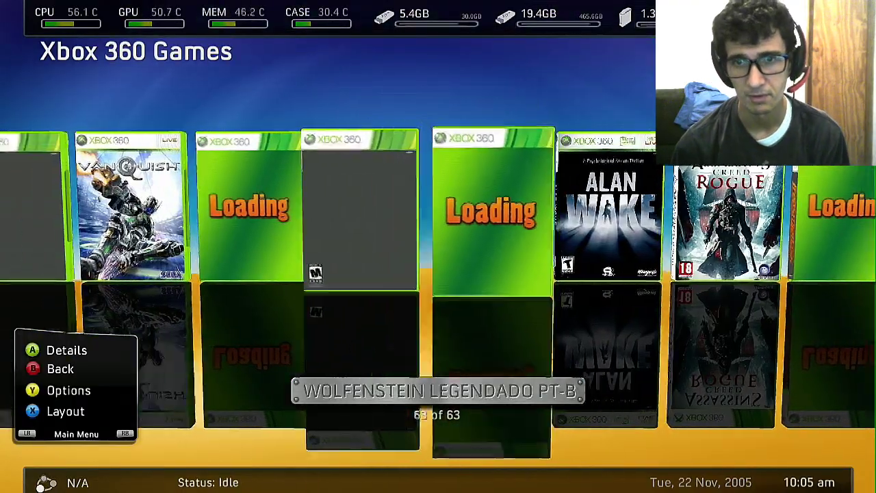
key(Left)
key(Left)
key(Left)
key(Left)
key(Left)
key(Left)
key(Left)
key(Left)
key(Left)
key(Left)
key(Left)
key(Left)
key(Left)
key(Left)
key(Left)
key(Left)
key(Left)
key(Left)
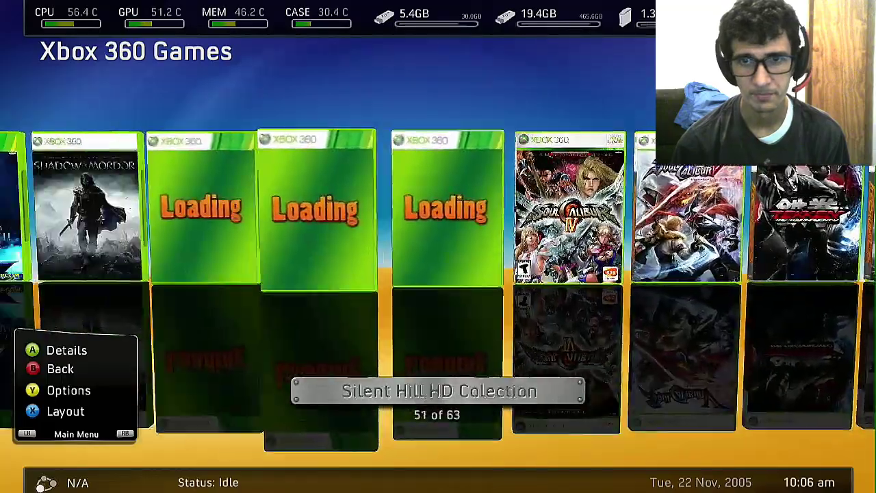
key(Left)
key(Left)
key(Left)
key(Left)
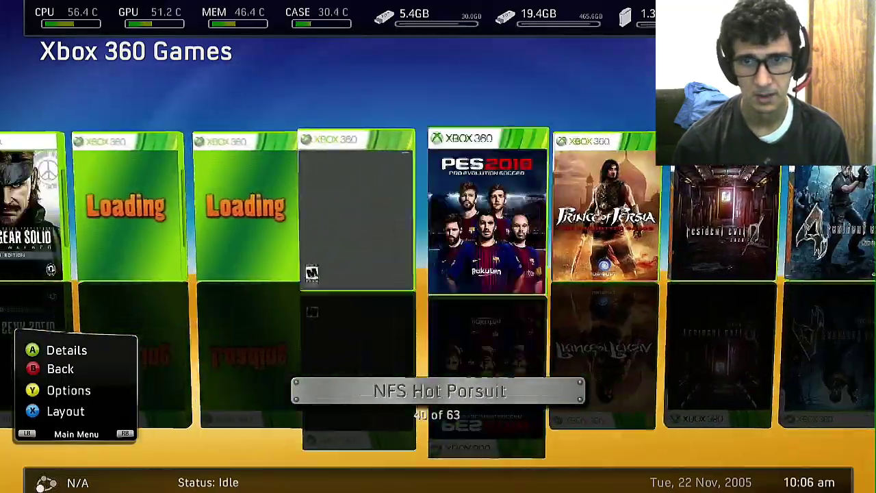
key(Return)
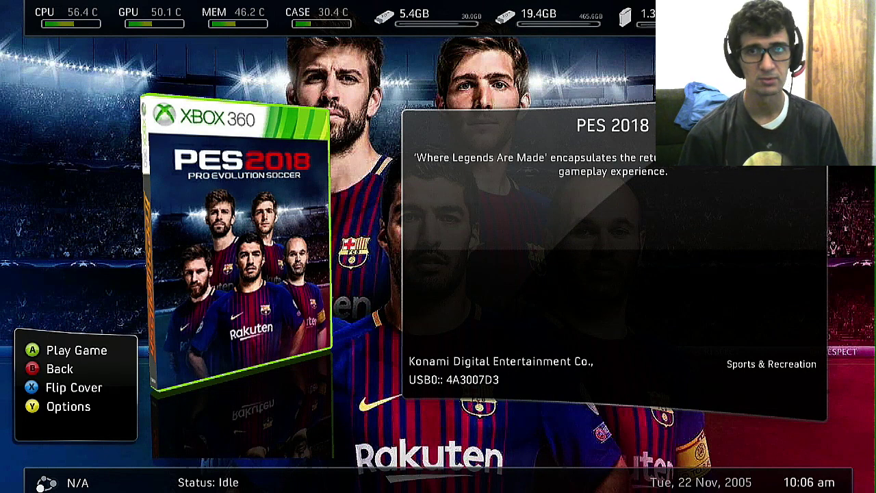
key(Return)
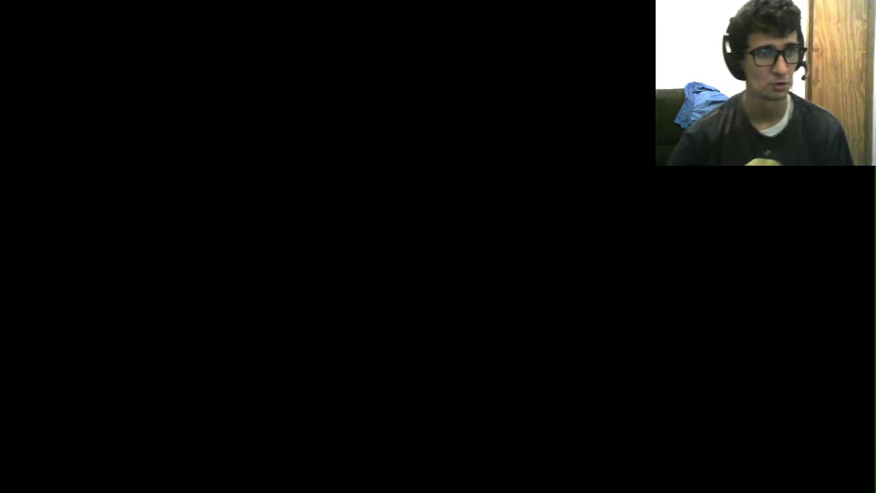